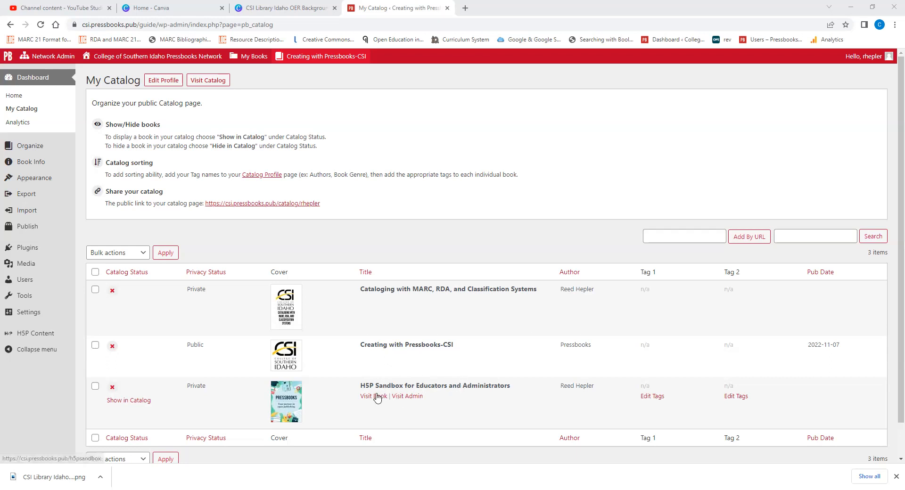
Open the admin side of the H5P Sandbox for Educators and Administrators book and display its "OER and OA Content" H5P question
left_click(401, 397)
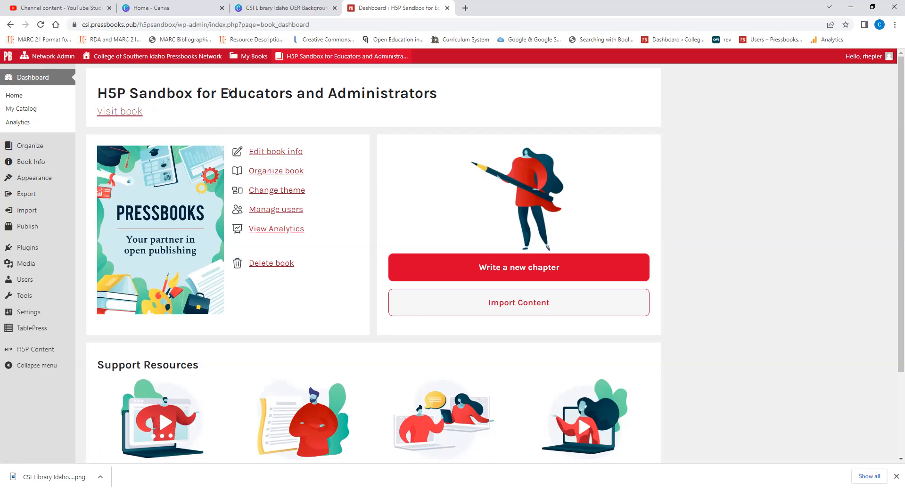
mouse_move(50, 59)
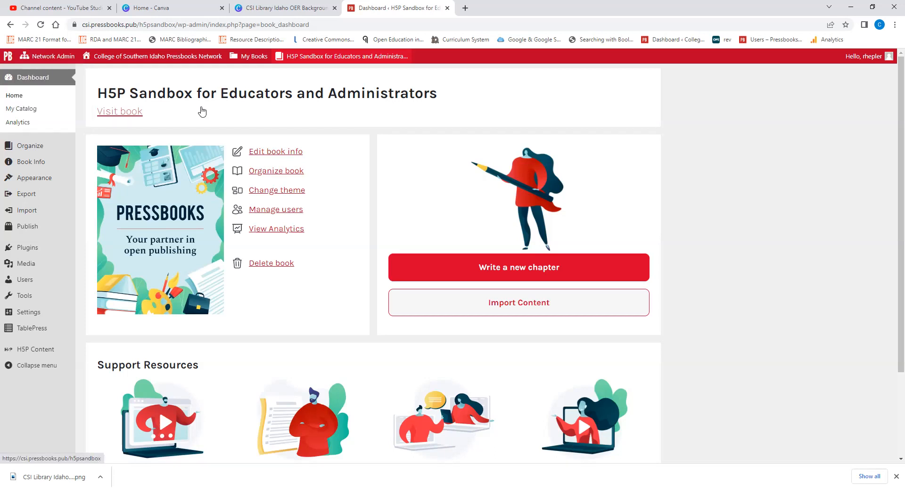
left_click(44, 354)
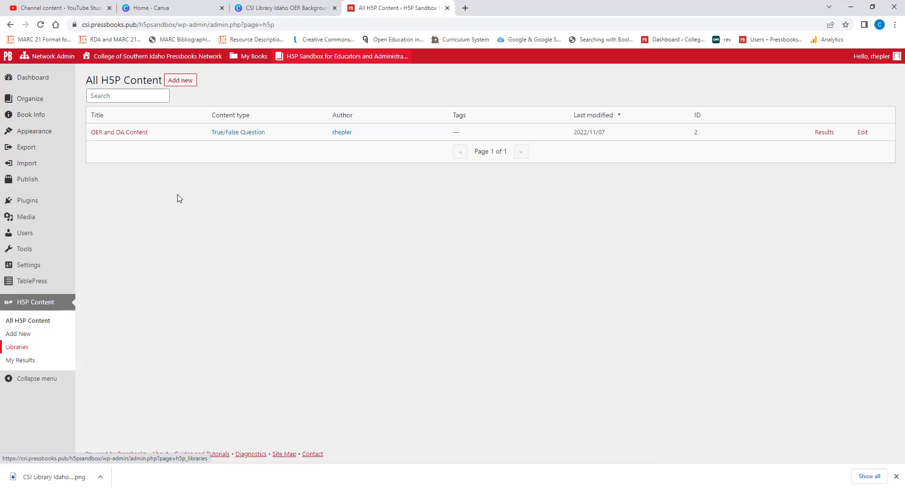
left_click(137, 134)
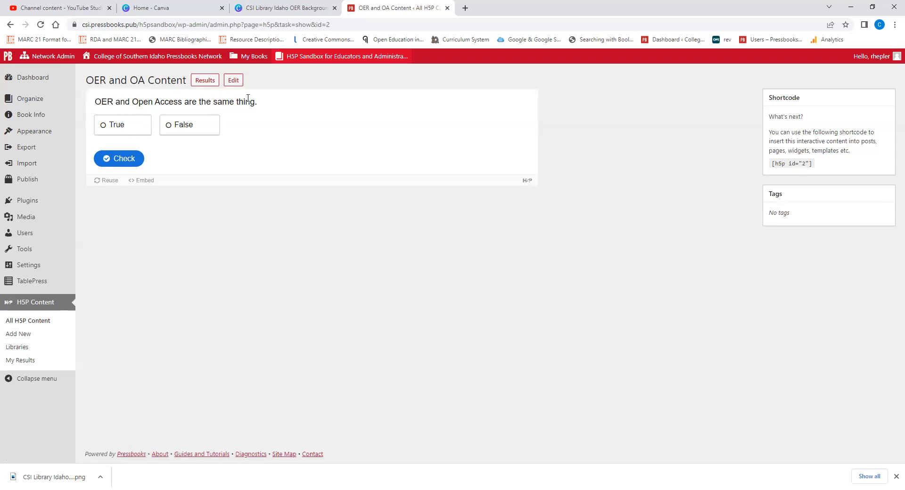
Test the true/false question by checking the answer True, retrying, and checking the answer False
left_click(138, 128)
left_click(132, 155)
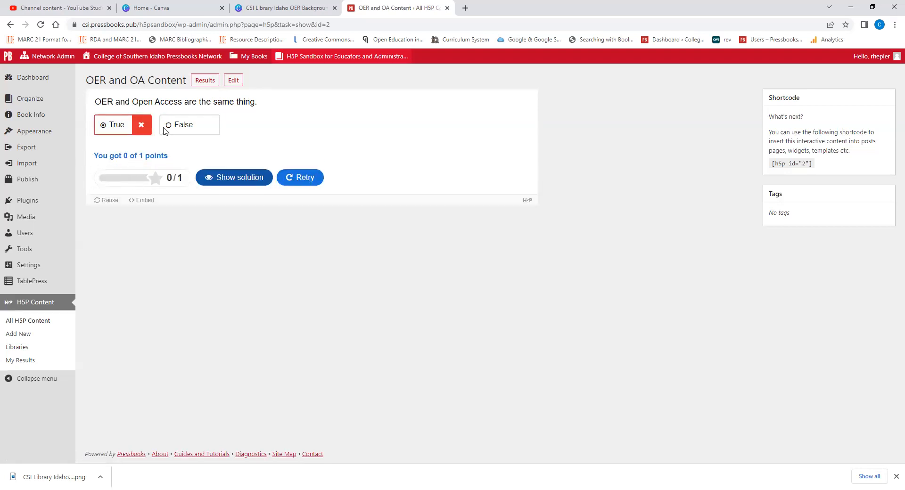
left_click(320, 185)
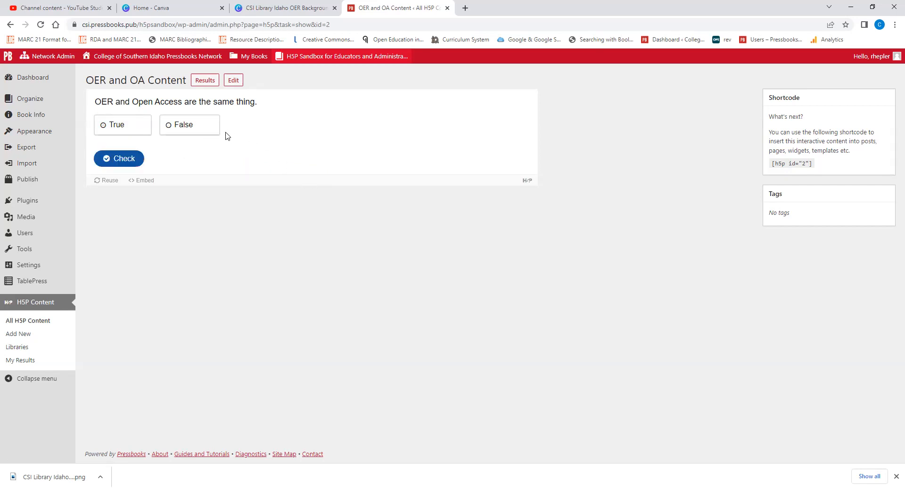
left_click(180, 129)
left_click(130, 163)
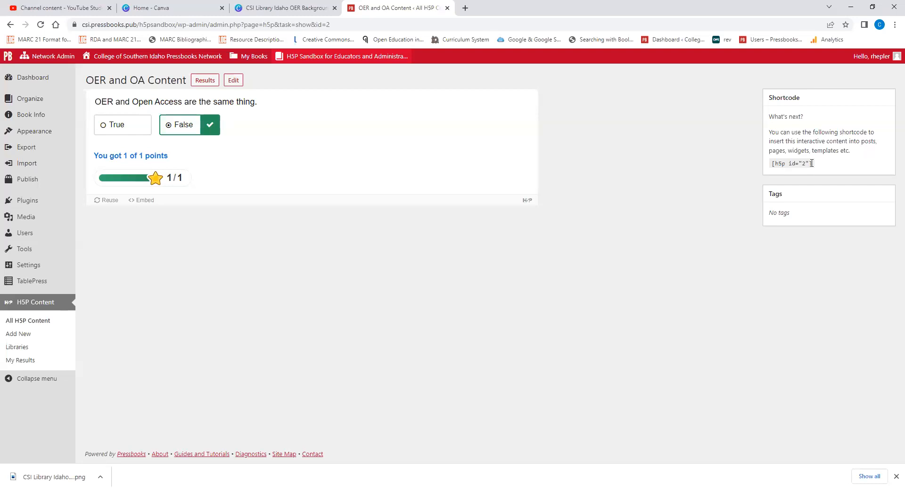
Copy the question's shortcode [h5p id="2"] and open Chapter 1 of the book for editing
left_click_drag(772, 164, 817, 170)
key("ctrl+c")
left_click(41, 100)
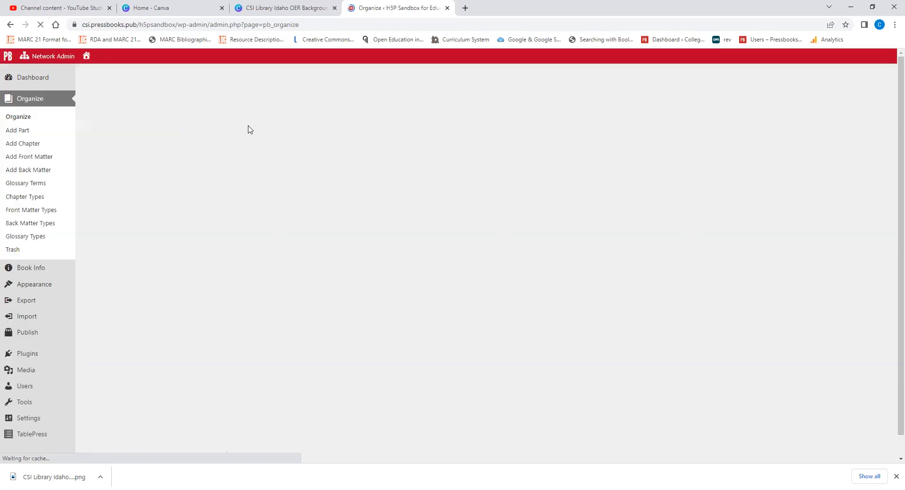
left_click(113, 347)
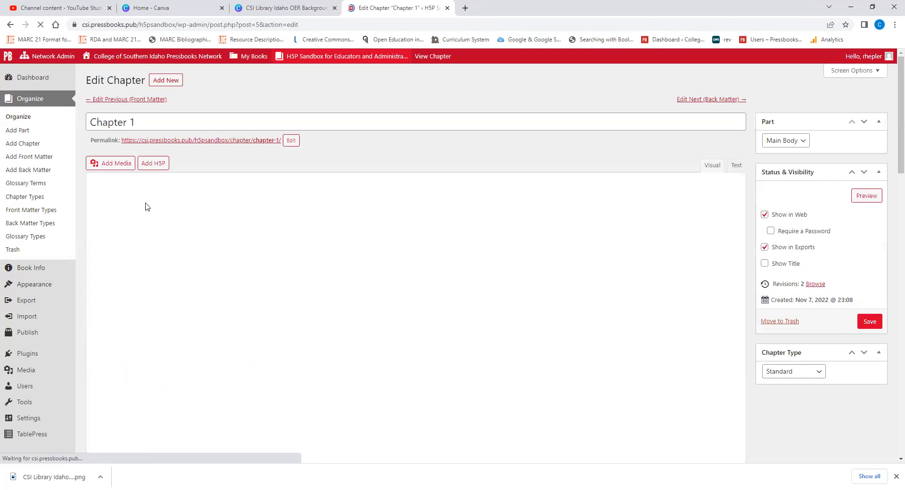
Replace the shortcodes in Chapter 1 with [h5p id="2"], save, and preview the chapter before returning to its editor
left_click_drag(170, 243, 67, 245)
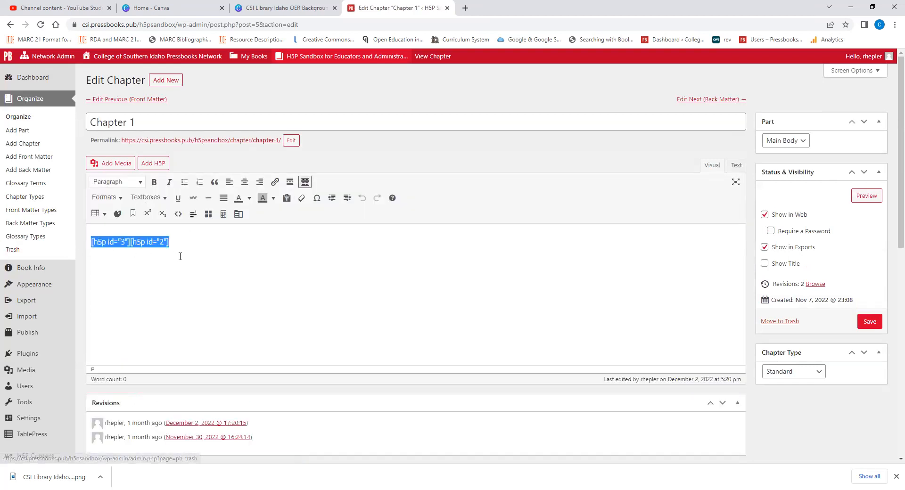
key("ctrl+v")
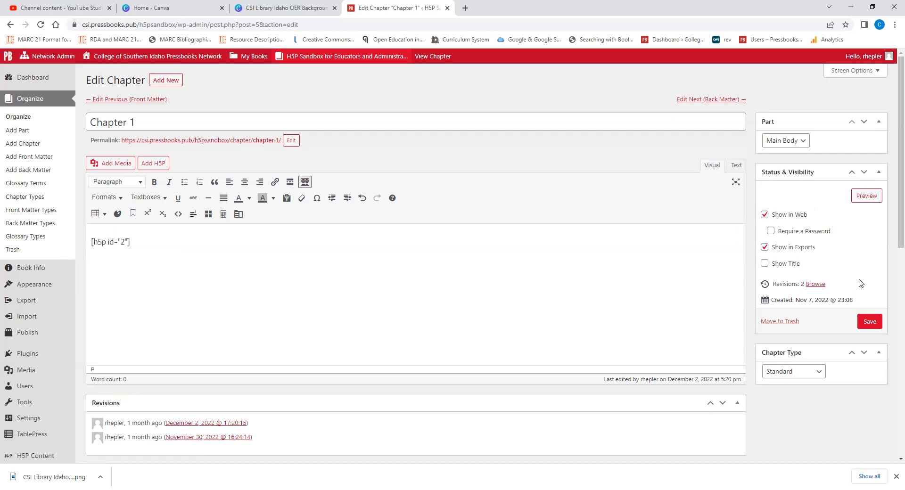
left_click(870, 322)
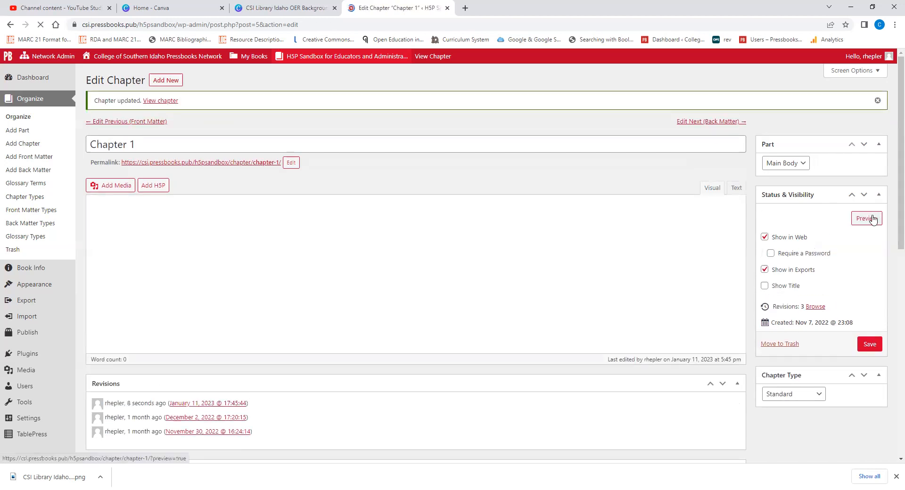
left_click(872, 219)
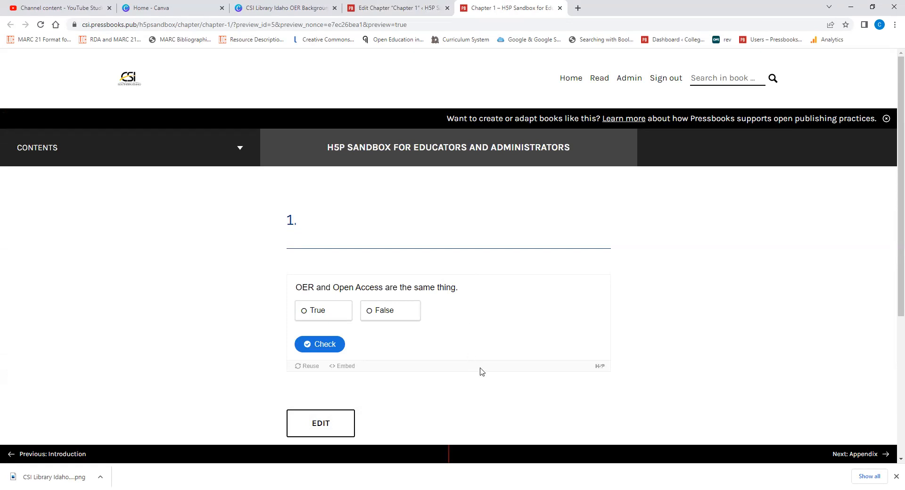
left_click(323, 422)
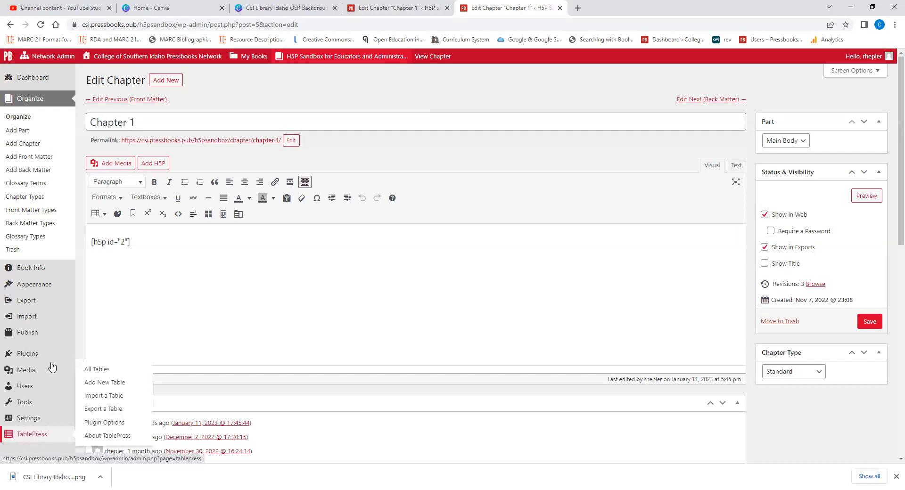
Start a new H5P content item in the sandbox book using the Essay content type
scroll(42, 443, "down", 3)
left_click(41, 435)
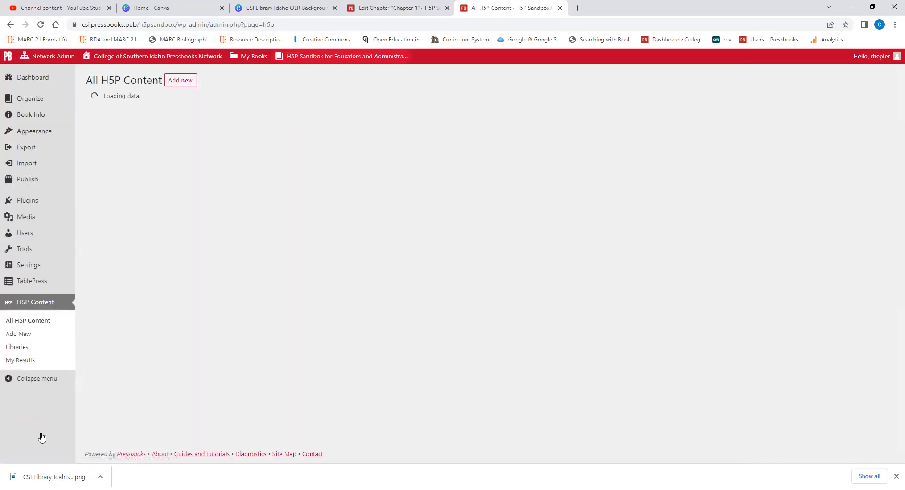
left_click(181, 81)
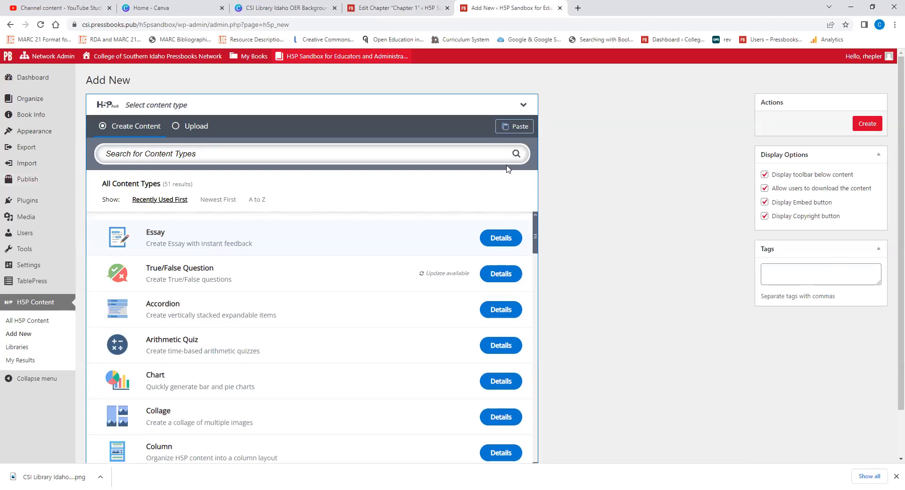
scroll(357, 201, "down", 1)
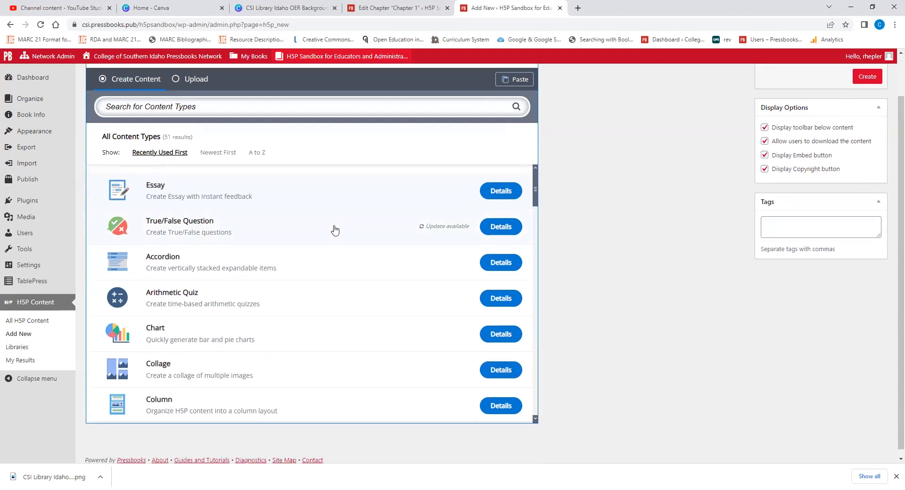
left_click(494, 195)
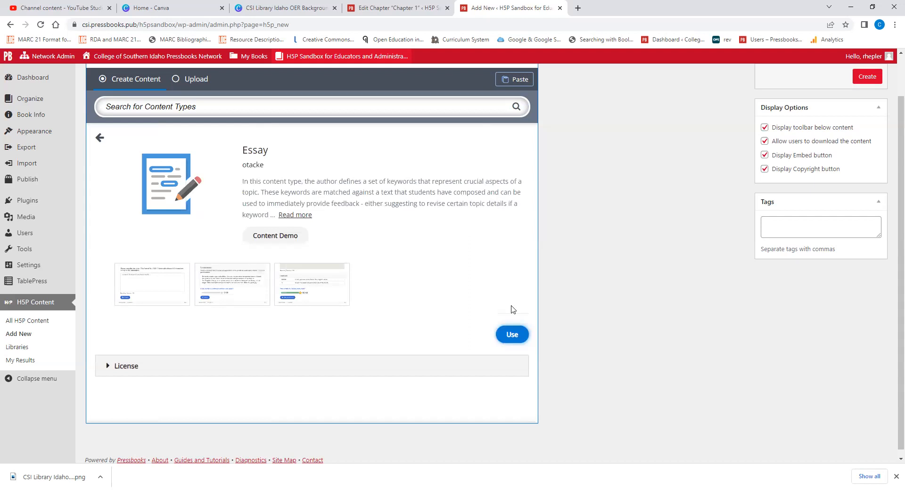
left_click(512, 334)
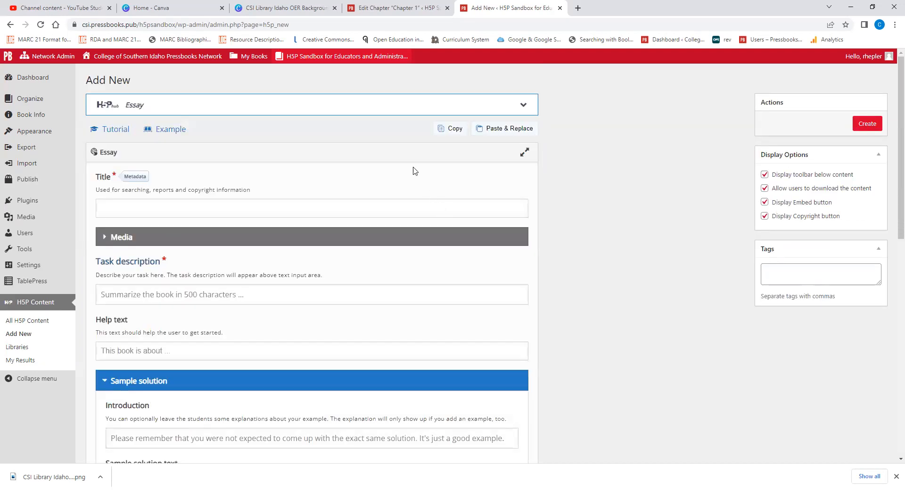
Examine the Essay form's title, media, task description, help text, sample solution and keyword fields
scroll(405, 170, "down", 1)
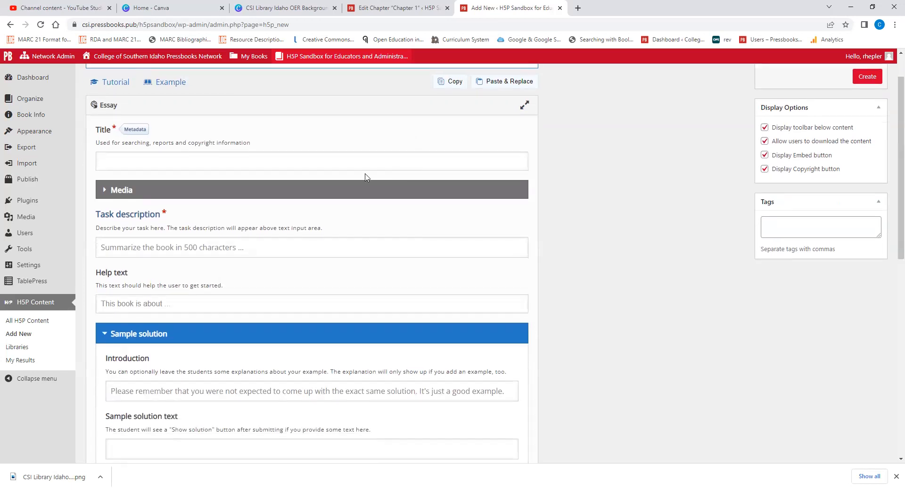
left_click(108, 161)
left_click(105, 191)
left_click(104, 191)
scroll(106, 193, "down", 2)
left_click(129, 155)
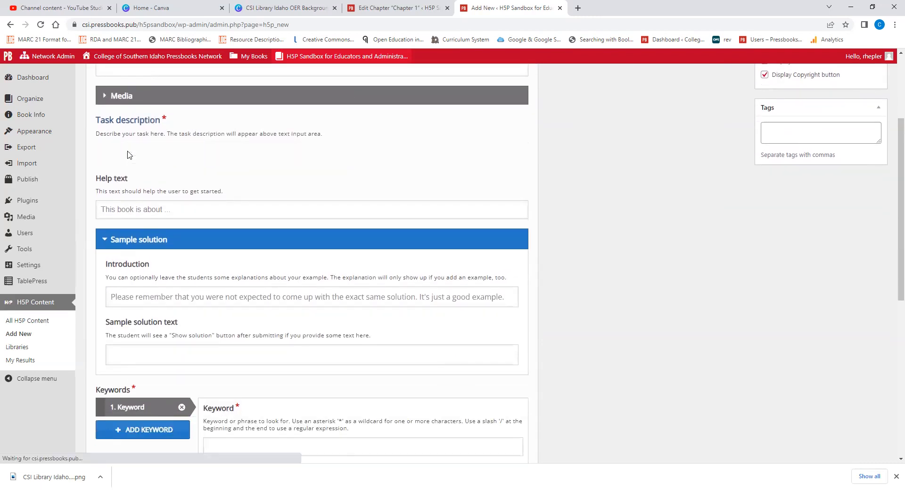
left_click(172, 255)
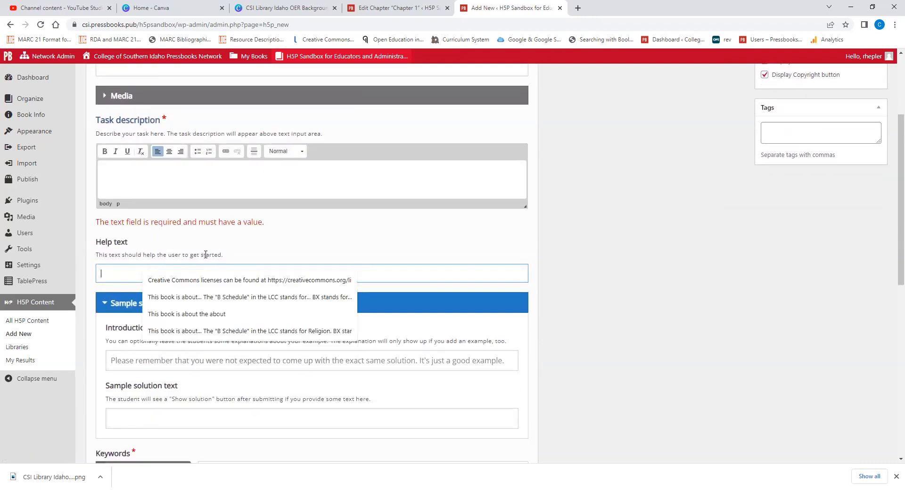
left_click(654, 244)
scroll(584, 235, "down", 3)
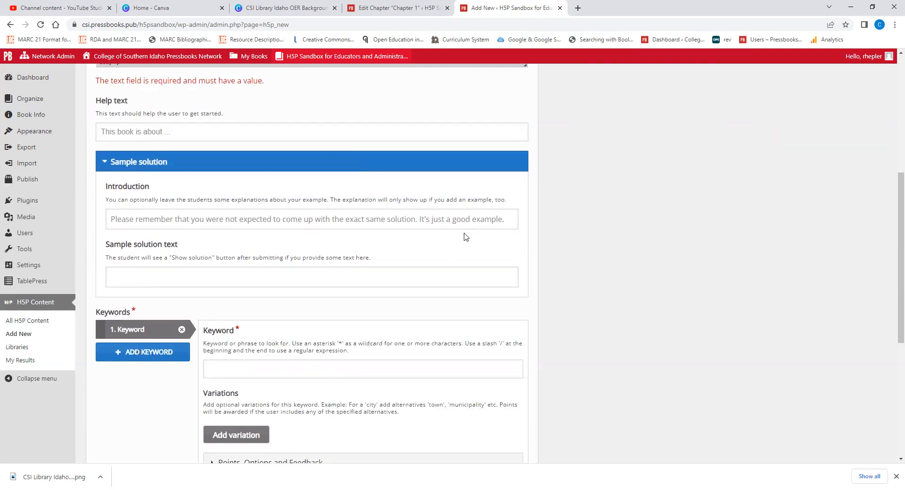
left_click(257, 220)
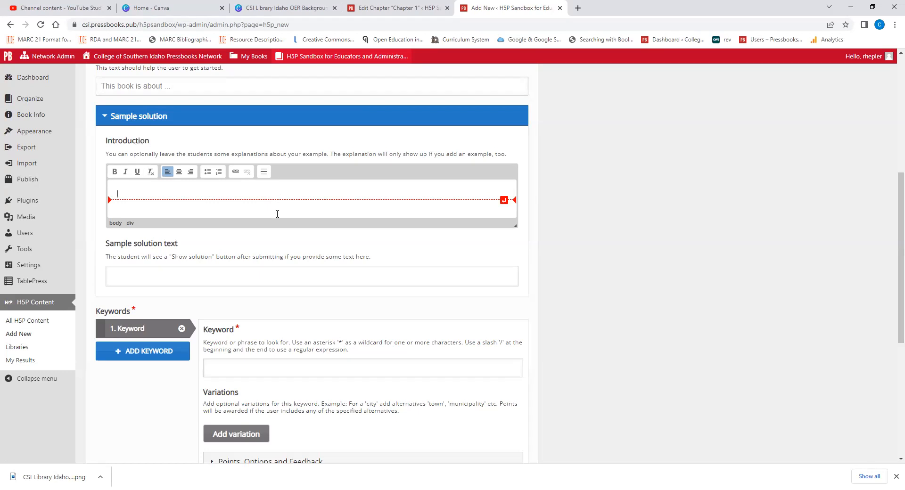
left_click(283, 274)
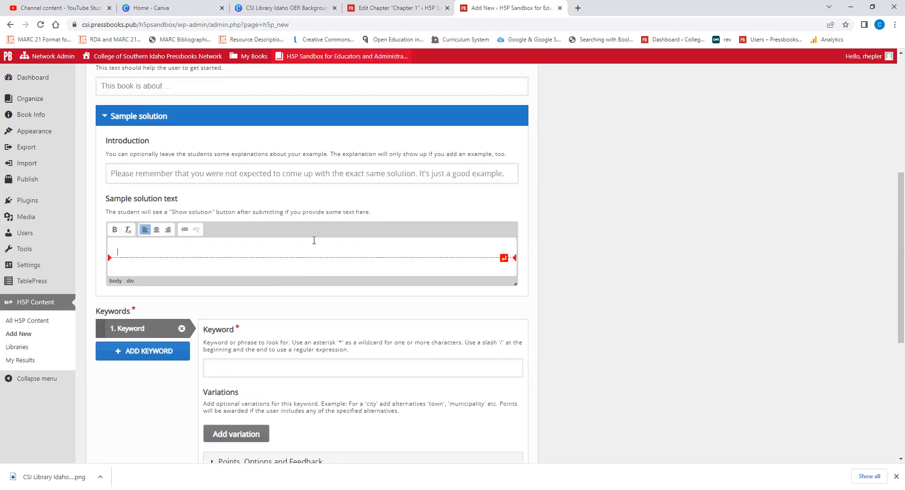
scroll(323, 236, "down", 3)
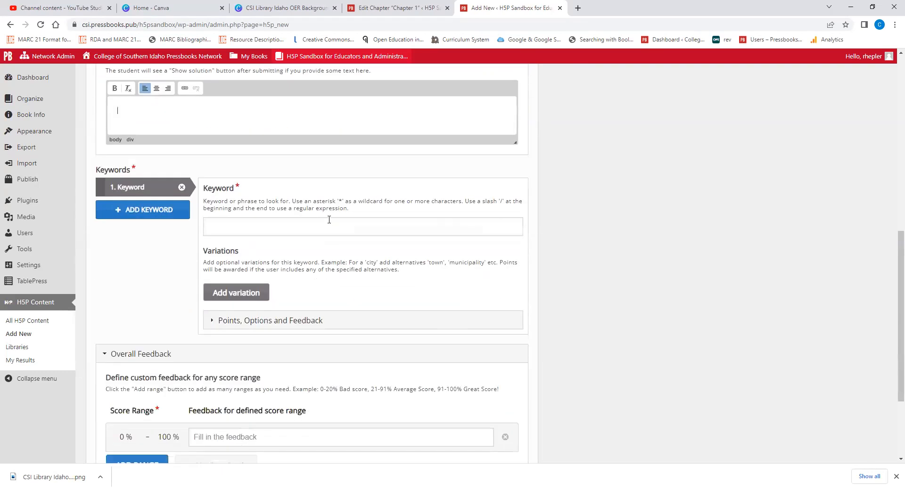
left_click(291, 231)
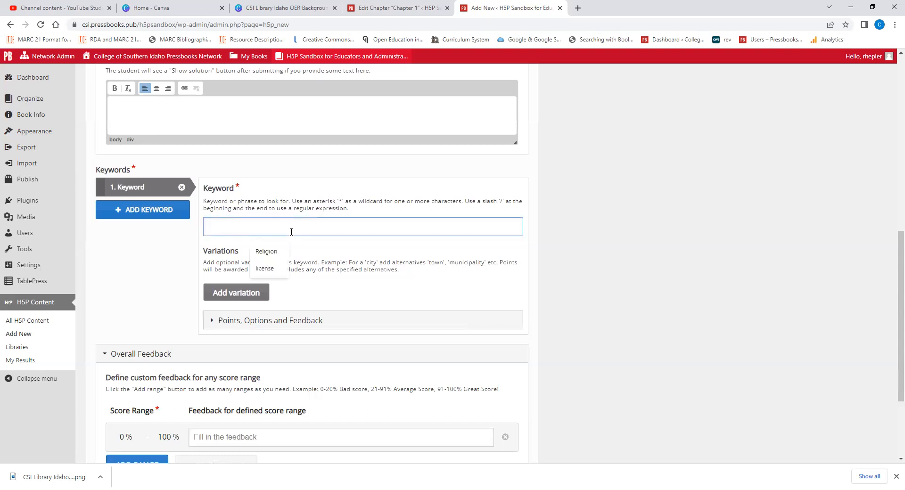
scroll(304, 233, "down", 3)
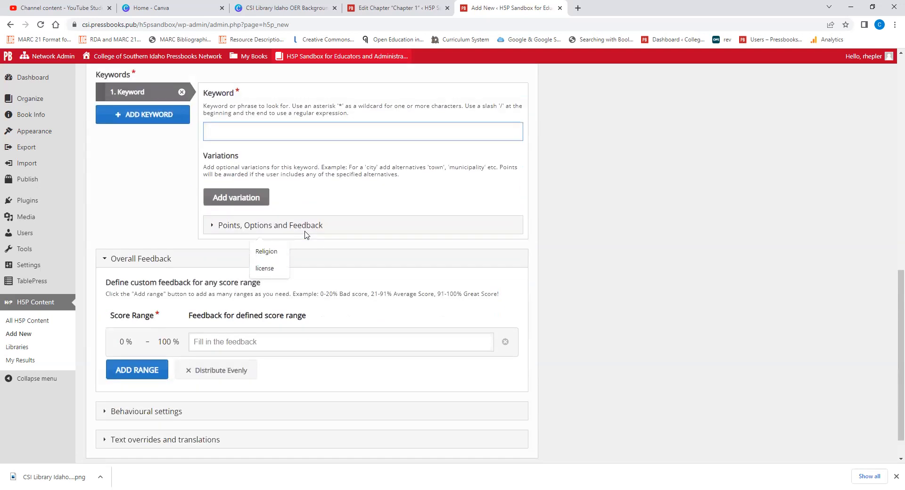
Add two more score ranges to the Essay's overall feedback and distribute the three ranges evenly
left_click(279, 305)
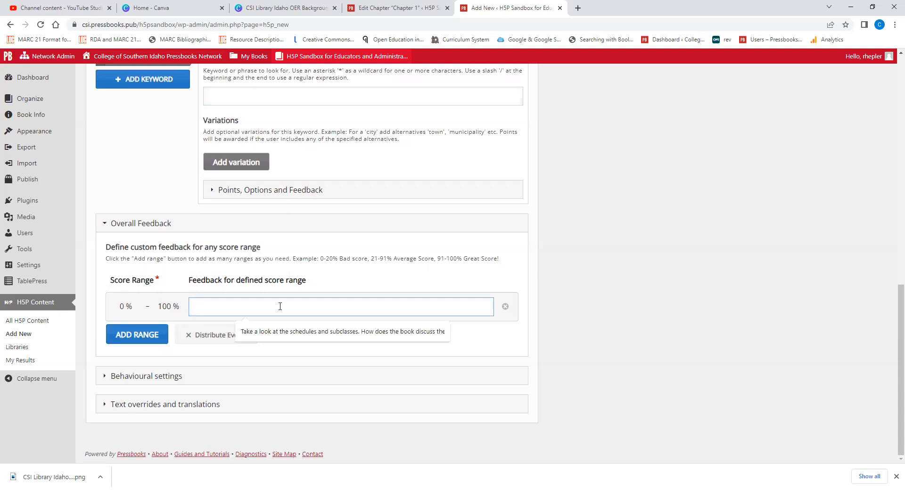
left_click(153, 343)
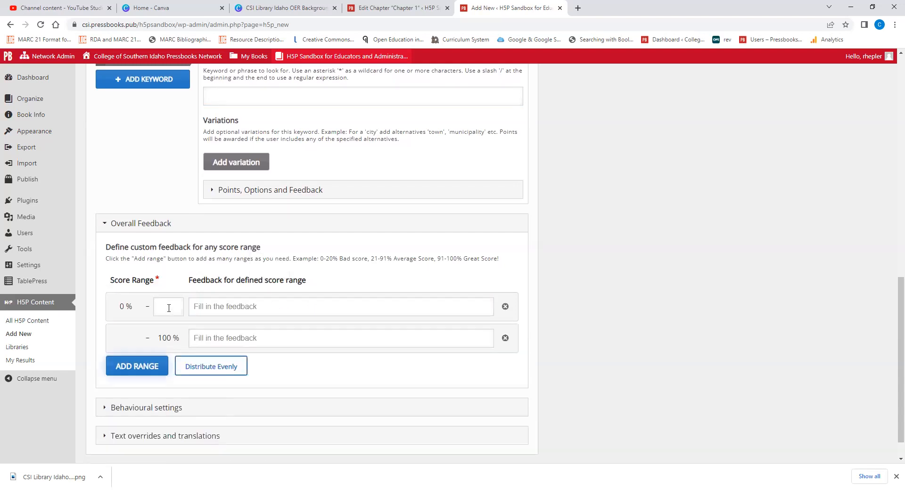
left_click(147, 368)
left_click(213, 405)
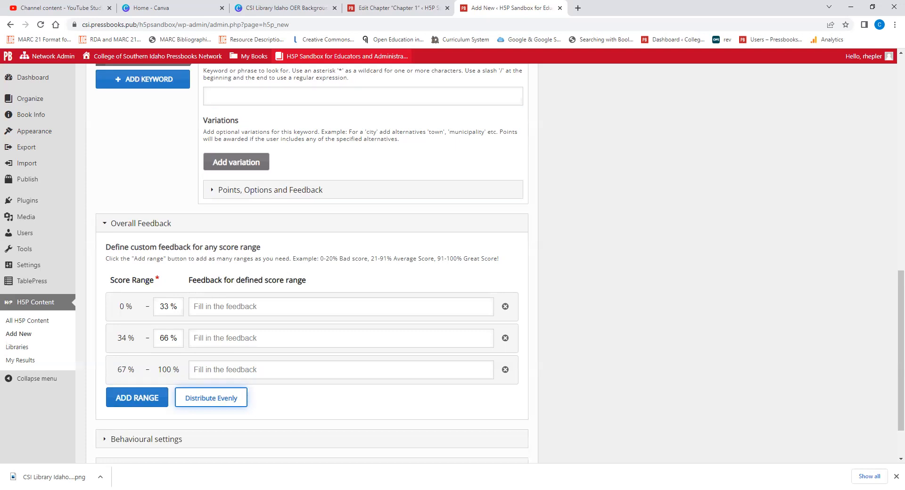
Leave the Essay form, switch to the book "Cataloging with MARC, RDA, and Classification Systems" and open its Organize page
scroll(279, 274, "up", 15)
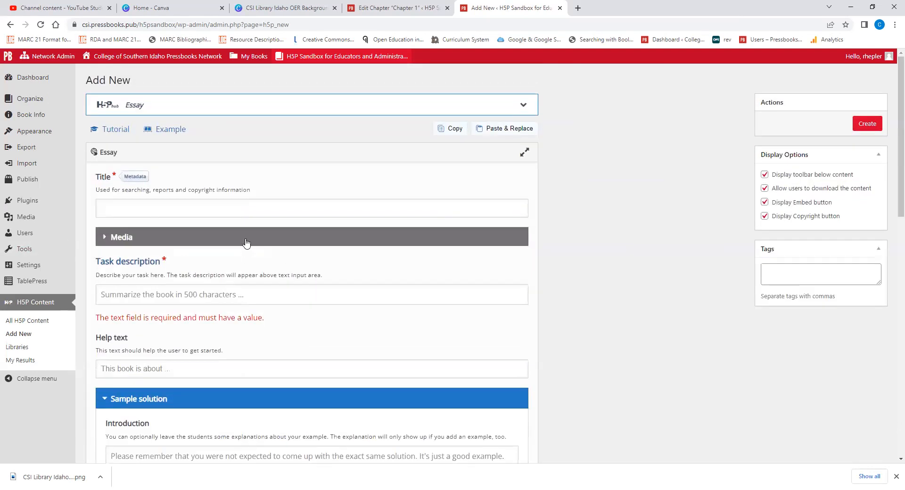
mouse_move(258, 58)
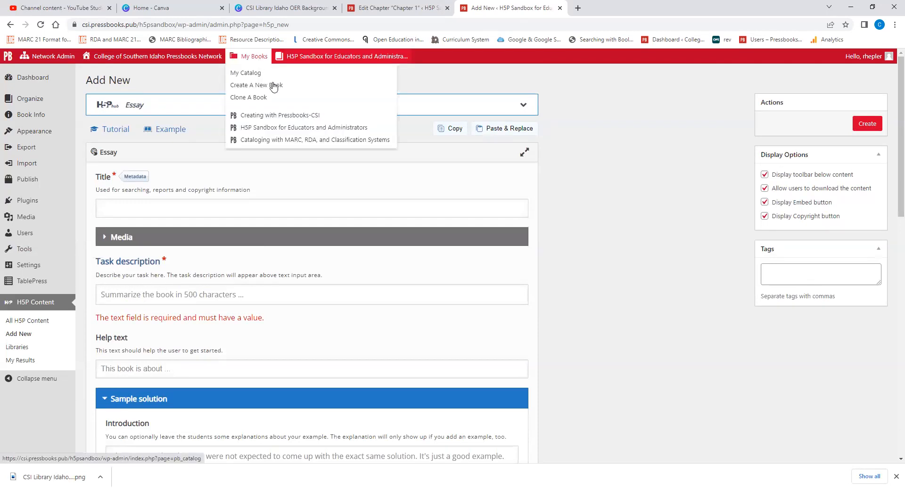
left_click(285, 141)
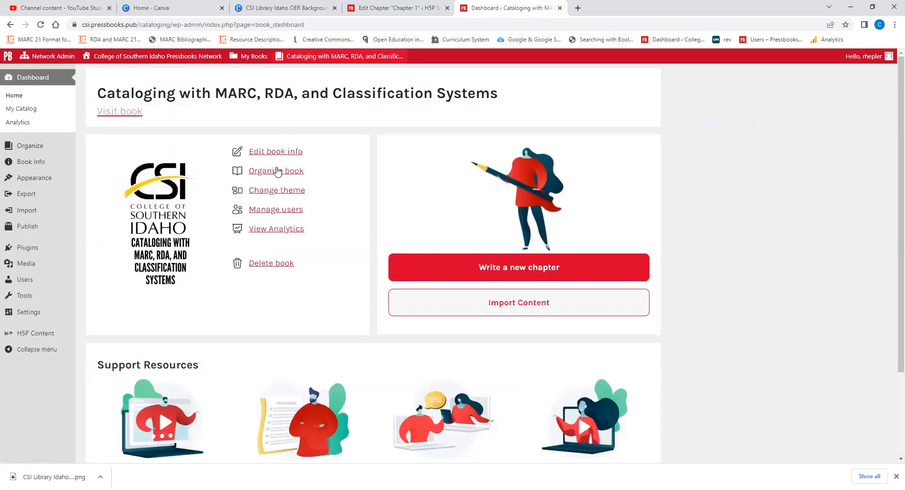
left_click(277, 171)
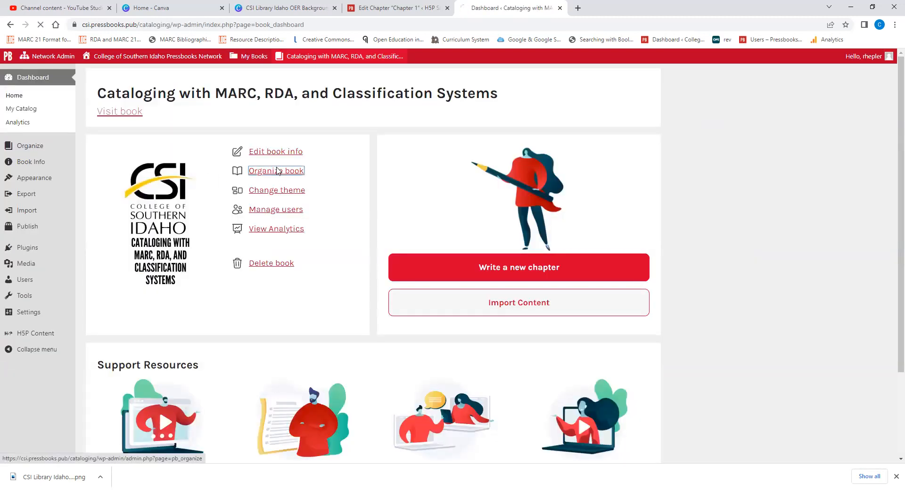
Open the chapter "Understanding LC Call (Catalog) Numbers" from the Call Numbers part and preview it
scroll(284, 177, "down", 10)
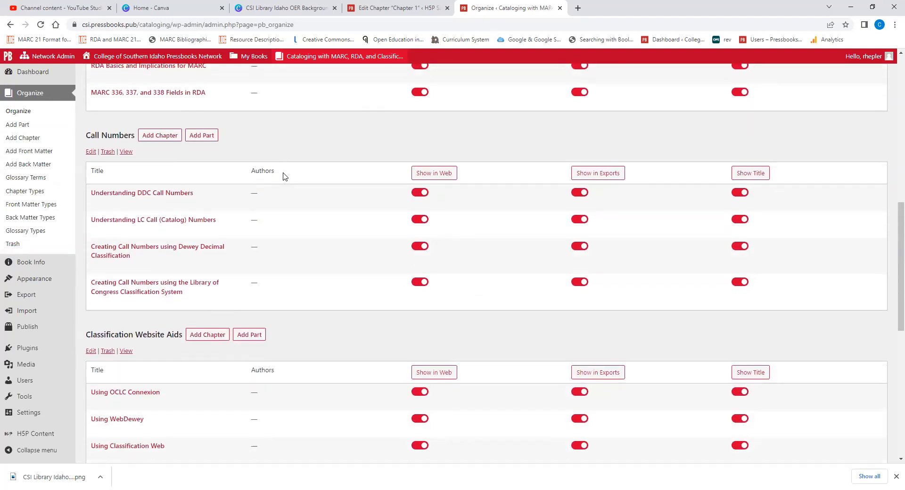
scroll(284, 177, "down", 3)
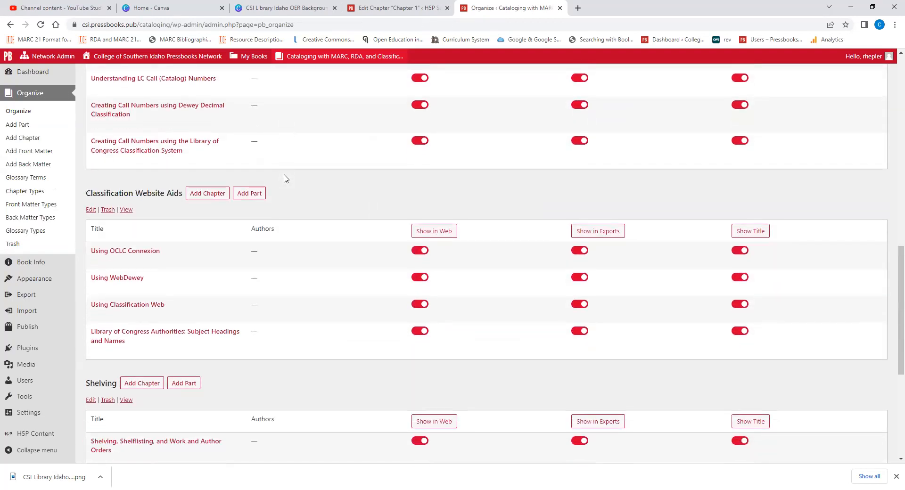
scroll(284, 177, "up", 1)
left_click(177, 128)
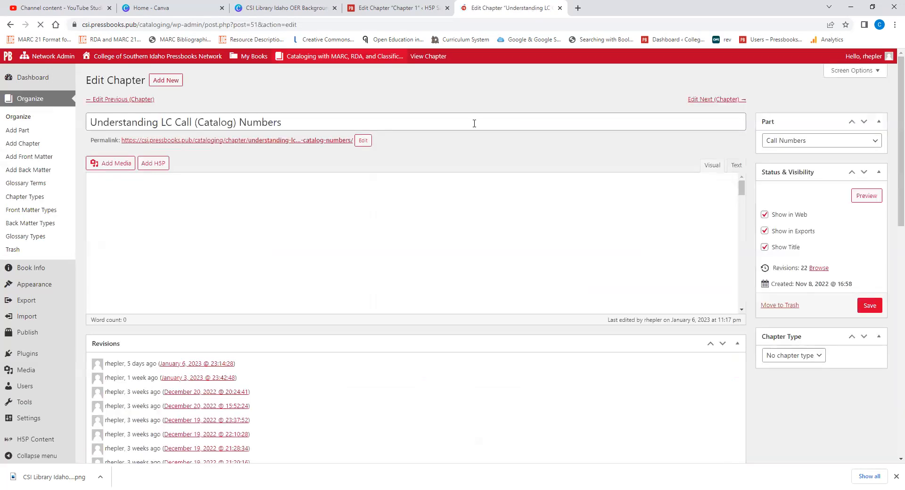
left_click(866, 195)
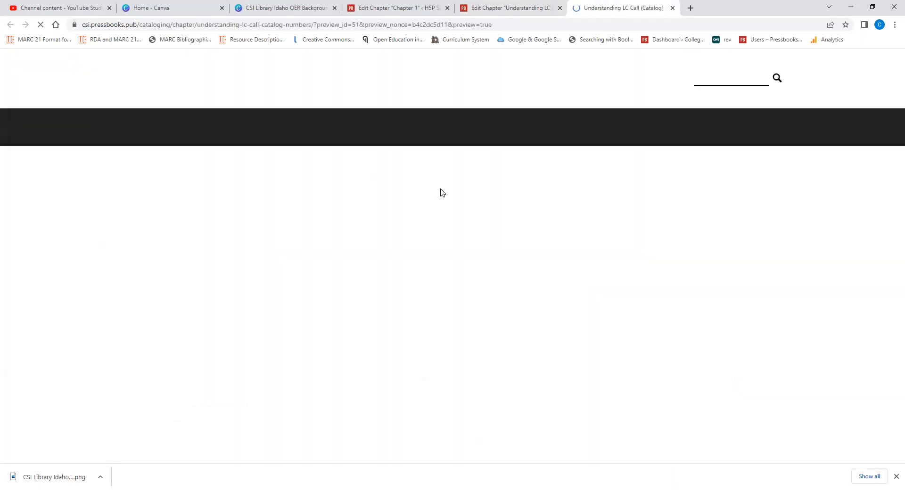
Find the embedded quiz above "Arrangement of Schedule Sections" in the chapter preview and go through to its third question
scroll(469, 206, "down", 20)
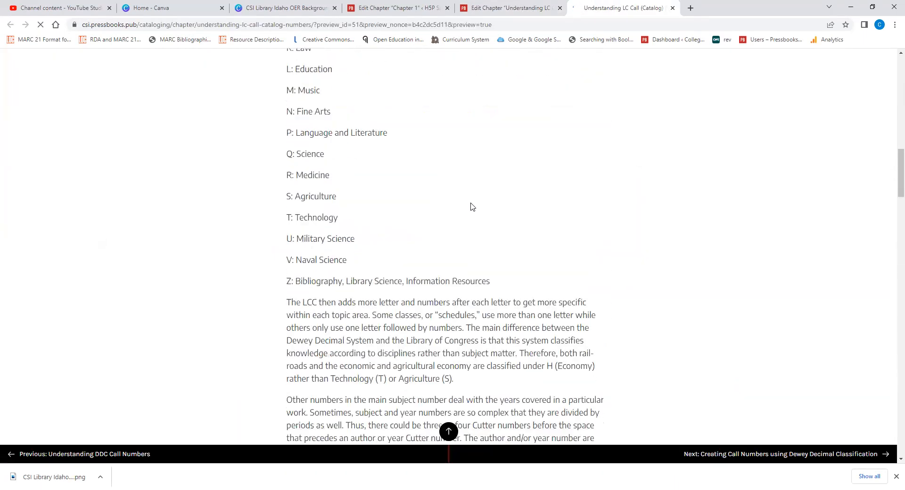
scroll(471, 206, "down", 6)
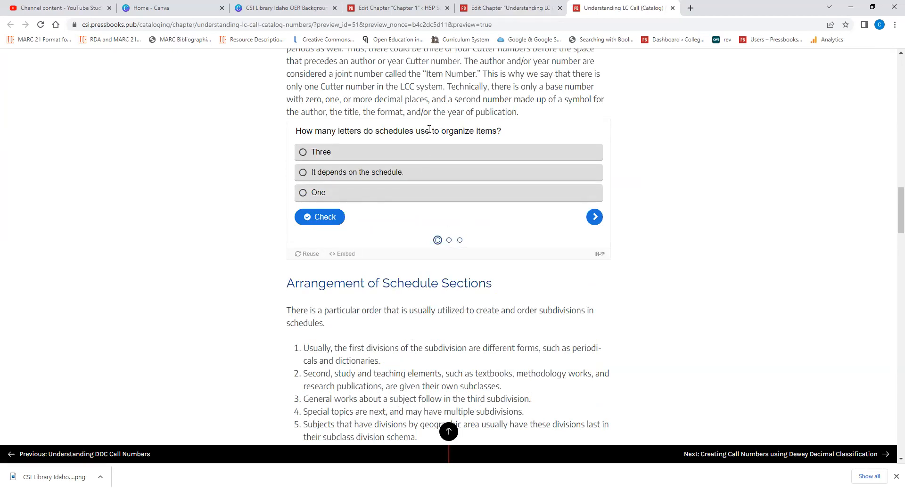
left_click(449, 240)
left_click(460, 220)
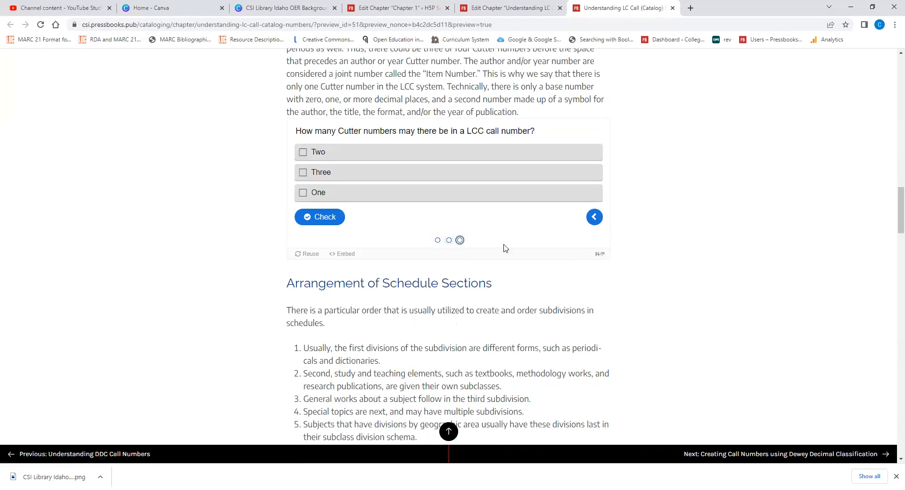
Answer the Mormon Mother essay question near the chapter's end with the filler text "safdsfsadfsfadsafs" and check the answer
scroll(704, 242, "down", 6)
scroll(703, 241, "down", 20)
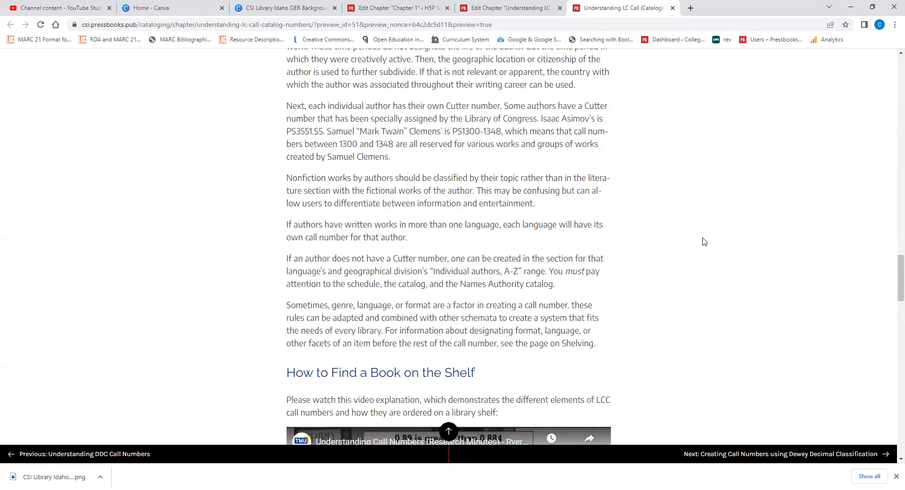
scroll(704, 242, "down", 3)
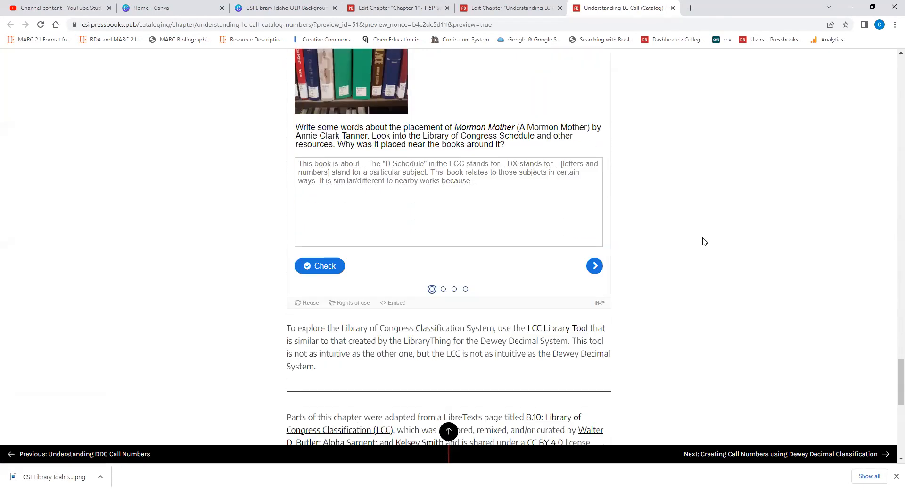
scroll(686, 239, "up", 2)
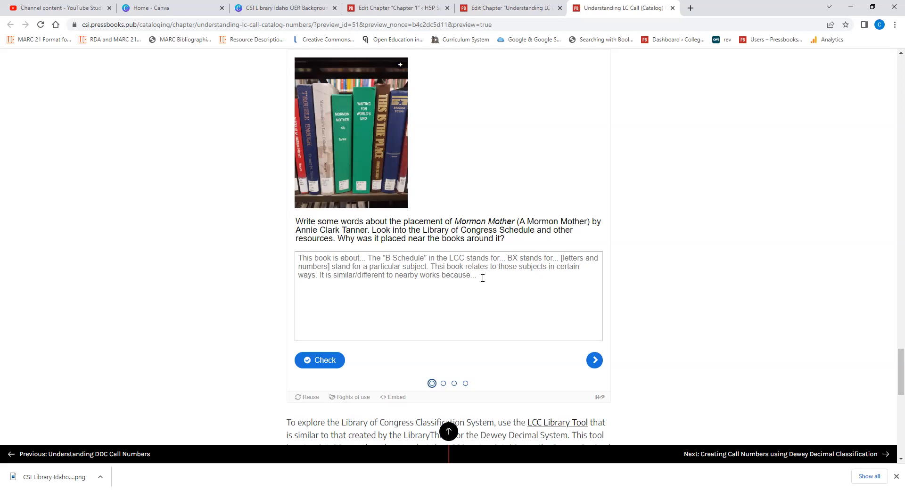
left_click(406, 259)
type("safdsfsadfsfadsafs")
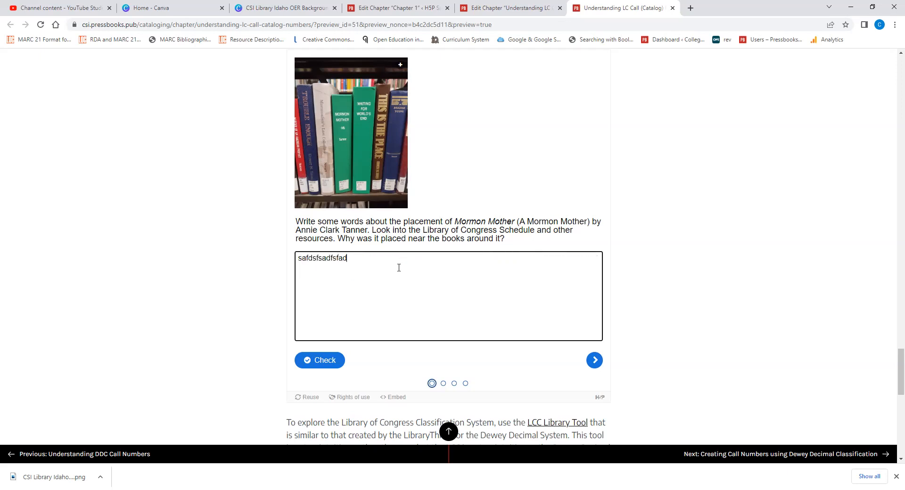
left_click(330, 360)
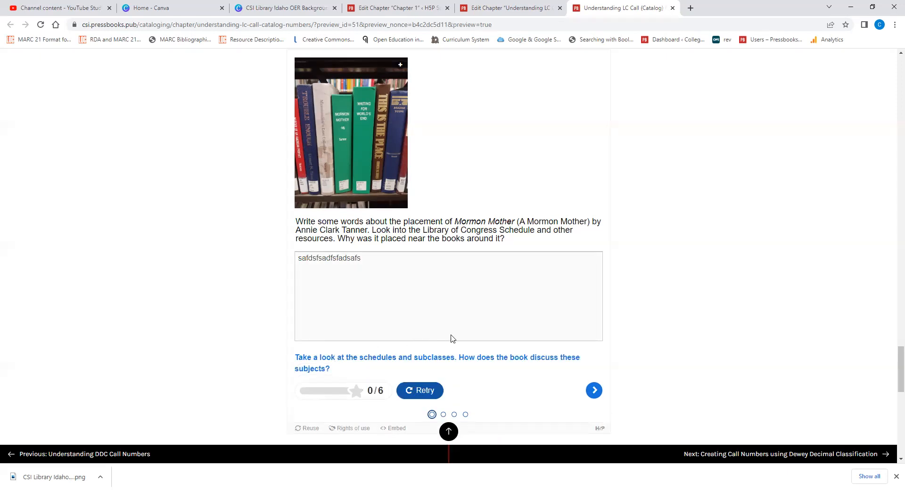
scroll(450, 337, "down", 2)
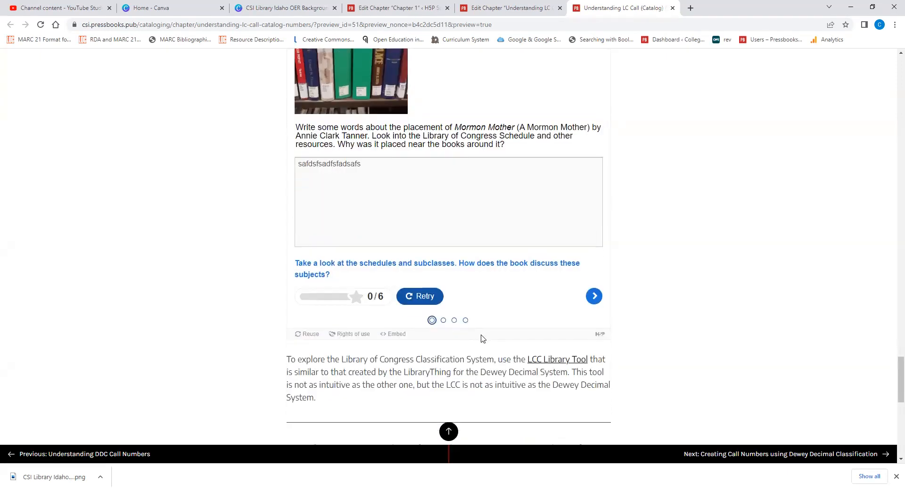
scroll(502, 97, "up", 7)
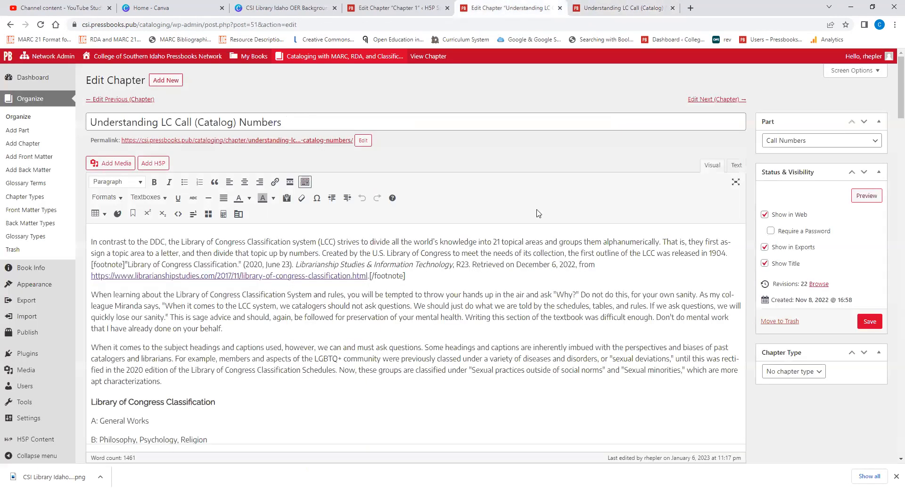
Return to the chapter editor and open the H5P question set "Shelving Works according to Library of Congress Classification" for editing
left_click(505, 8)
left_click(35, 438)
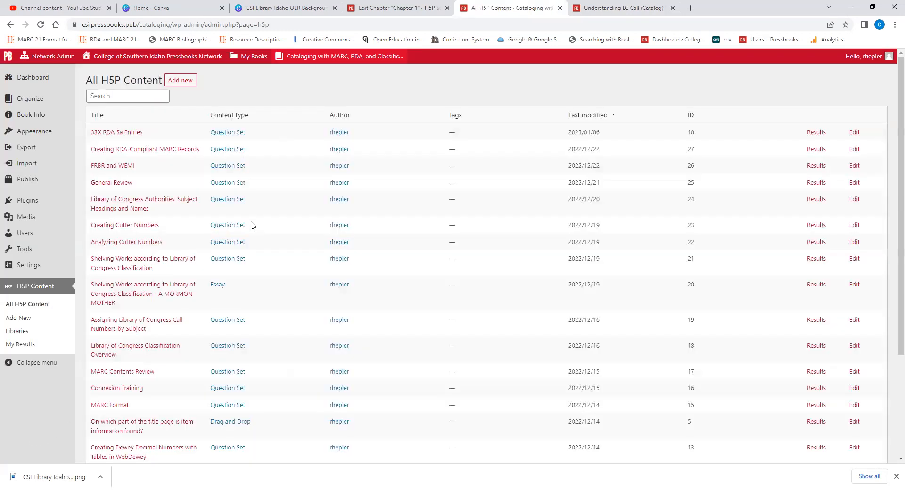
left_click(171, 263)
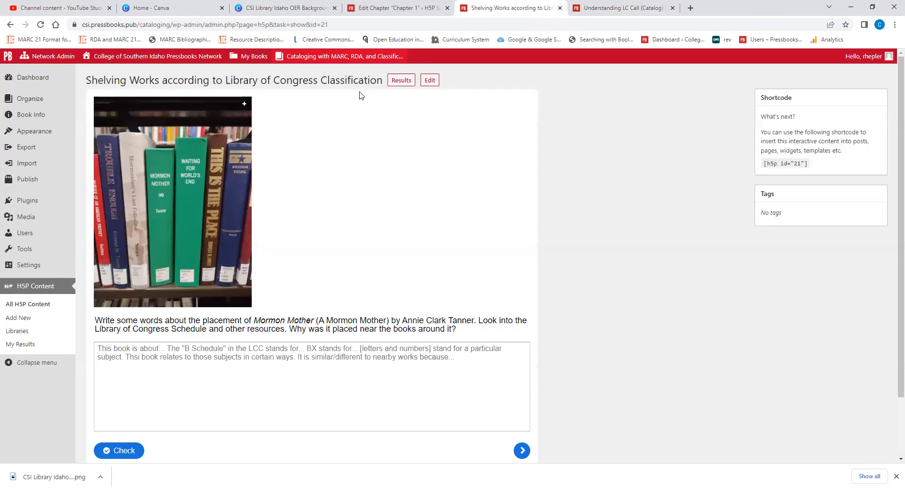
left_click(429, 81)
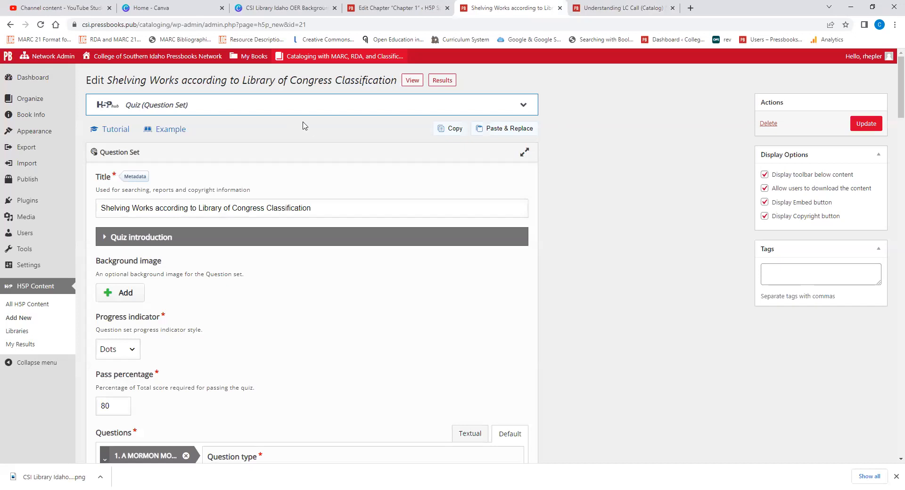
Examine the A MORMON MOTHER essay question's task description, help text, sample solution, keywords and feedback options
scroll(313, 126, "down", 4)
scroll(328, 139, "down", 3)
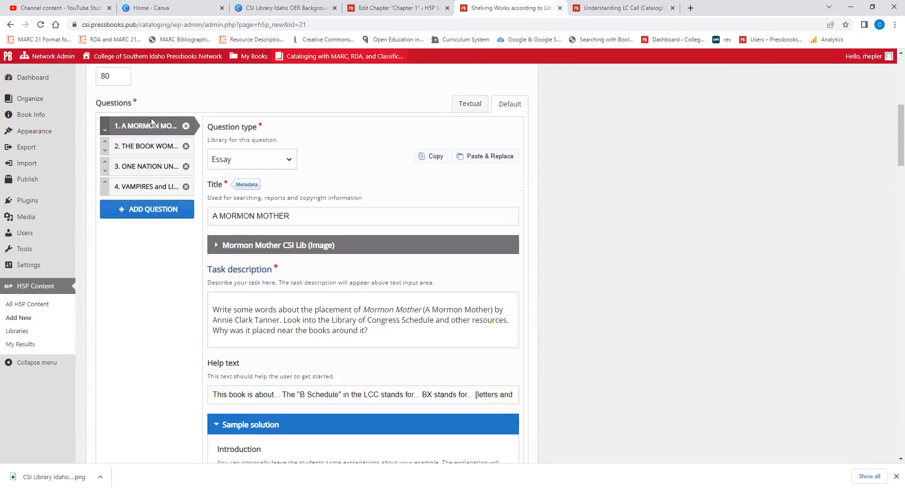
scroll(303, 151, "down", 7)
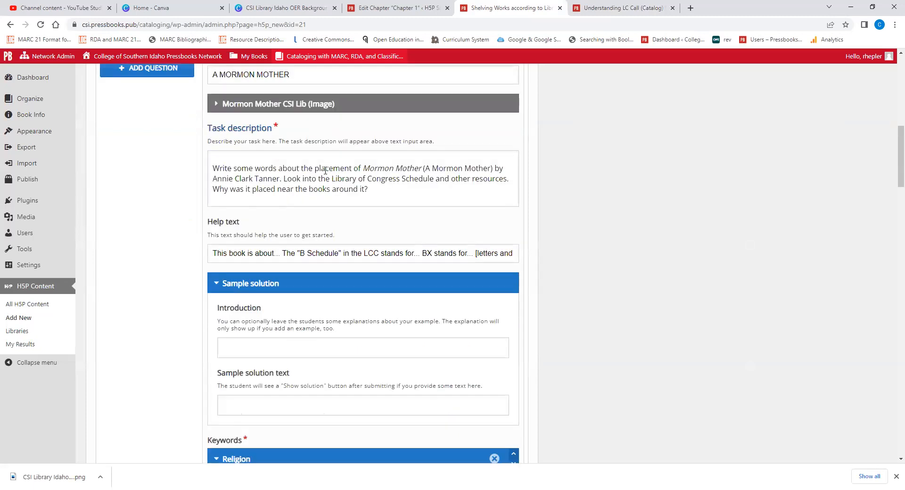
scroll(337, 161, "down", 8)
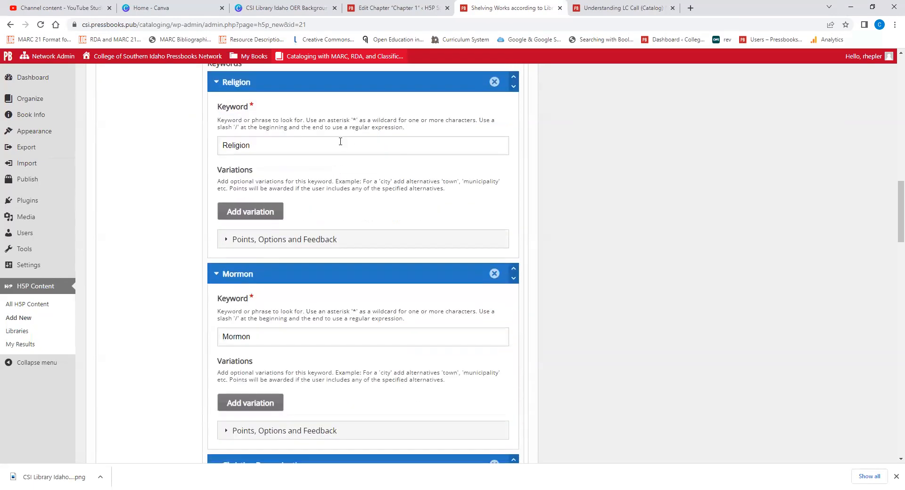
scroll(341, 143, "down", 5)
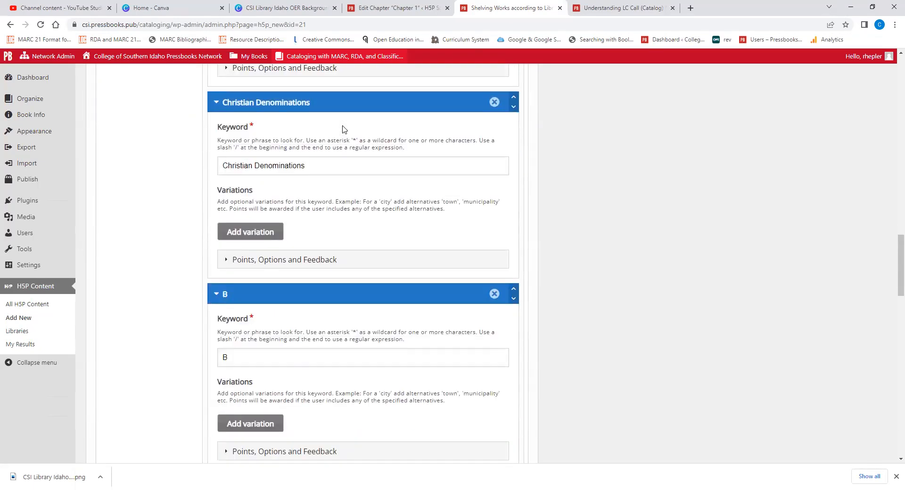
scroll(345, 156, "down", 3)
scroll(226, 106, "up", 1)
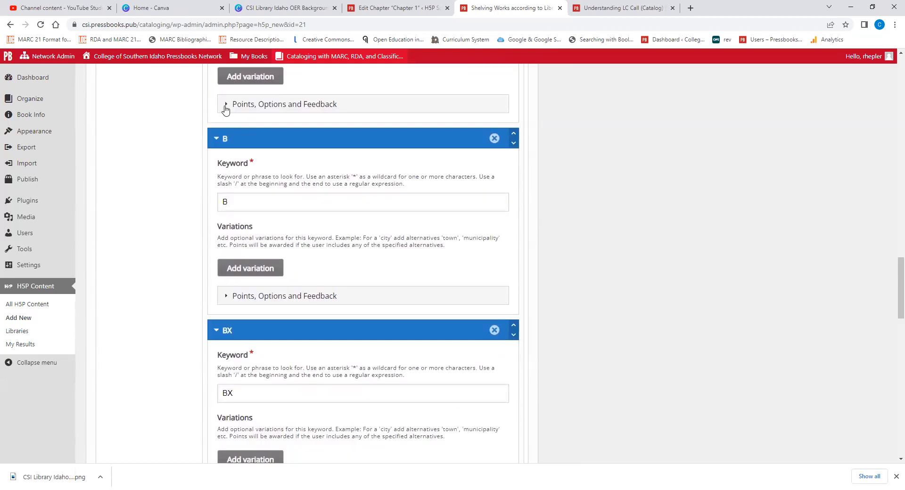
left_click(225, 105)
left_click(226, 104)
scroll(337, 141, "down", 6)
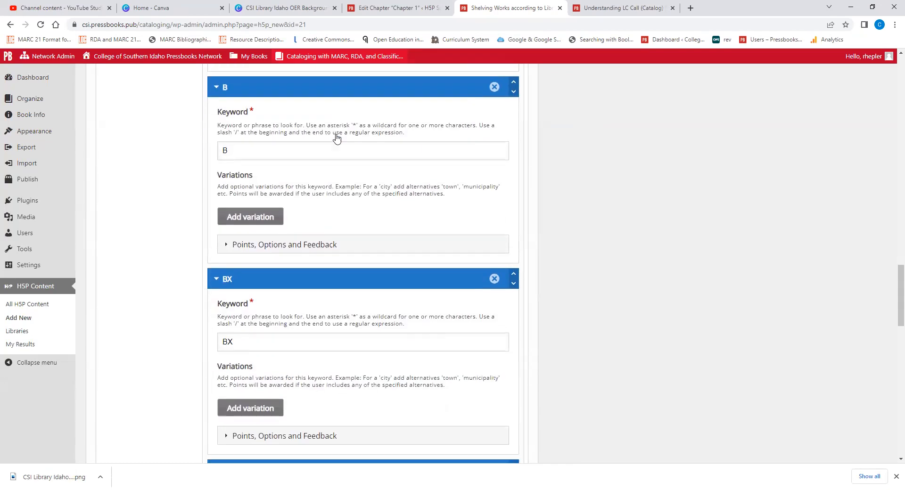
scroll(341, 144, "down", 4)
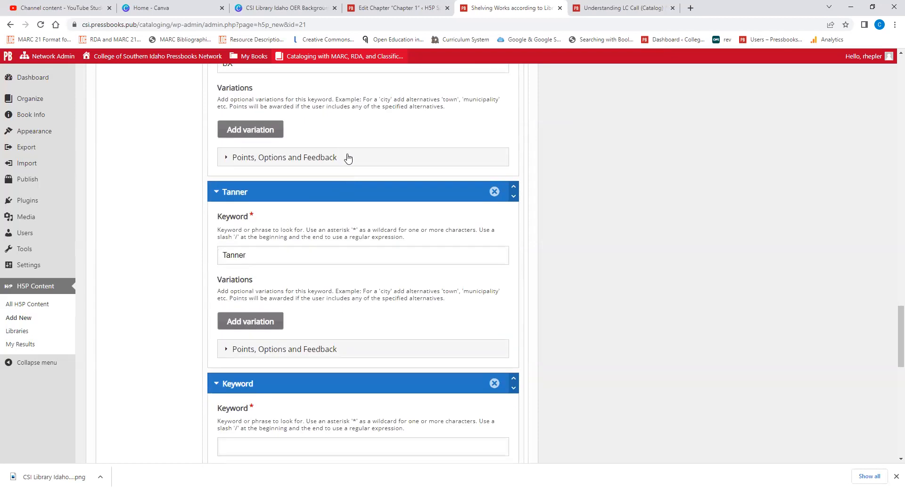
scroll(344, 189, "up", 15)
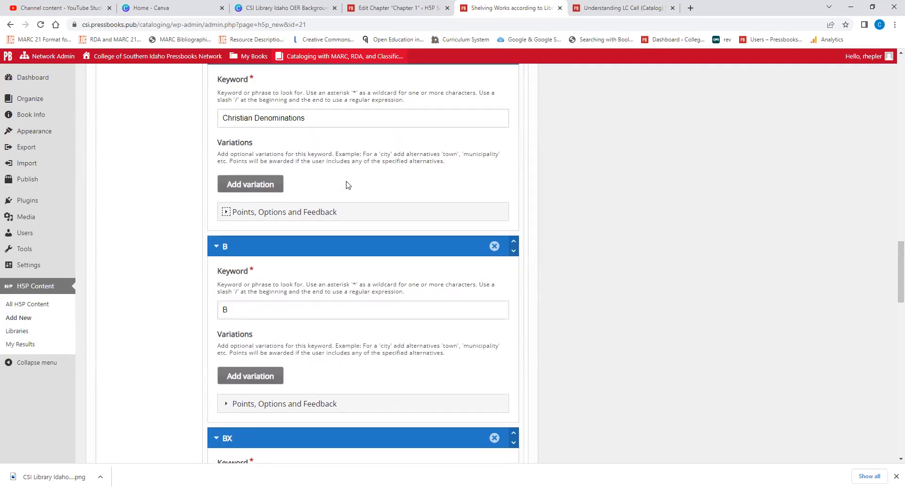
scroll(347, 179, "up", 15)
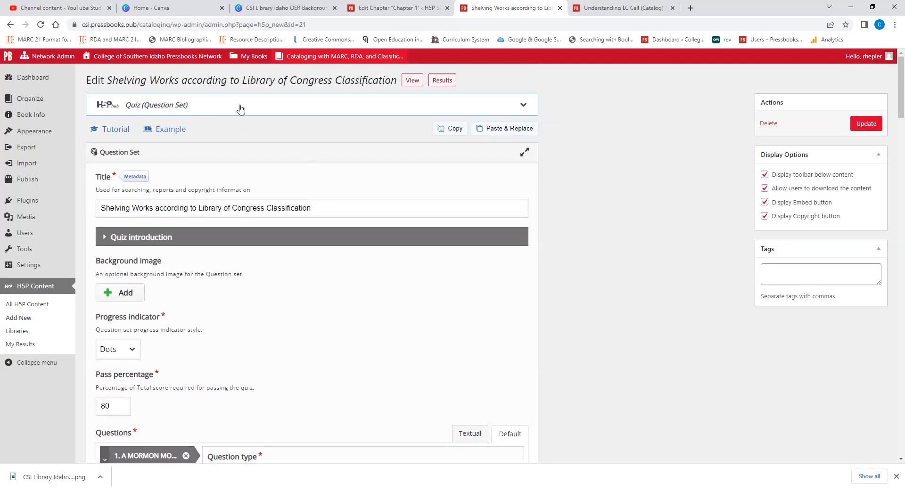
Start a new H5P content item in the cataloging book and look through the available content types
left_click(21, 317)
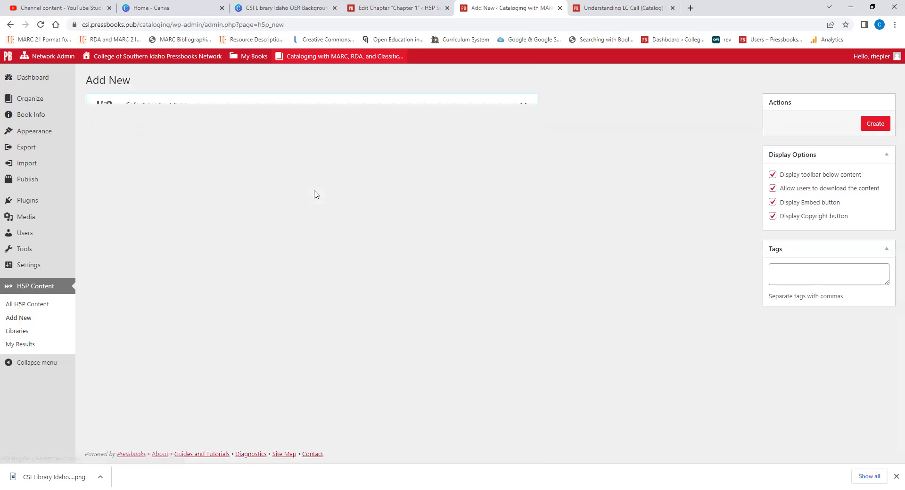
scroll(346, 216, "down", 6)
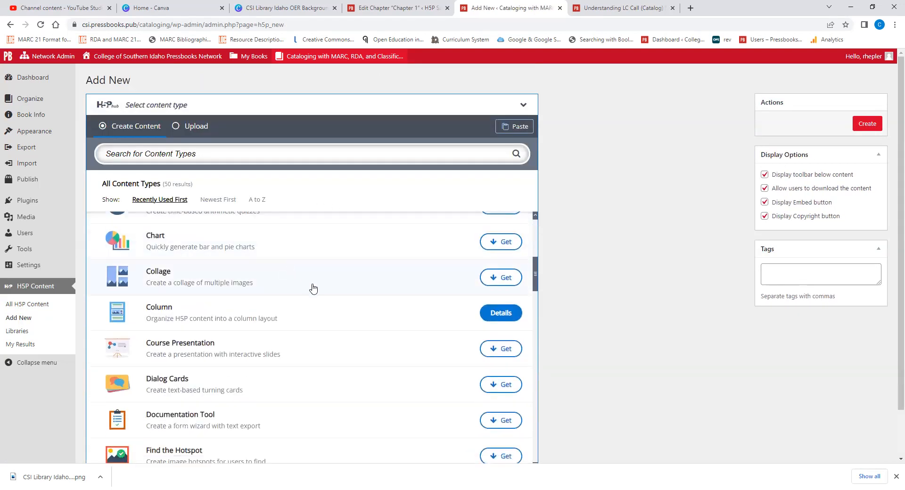
scroll(358, 321, "down", 5)
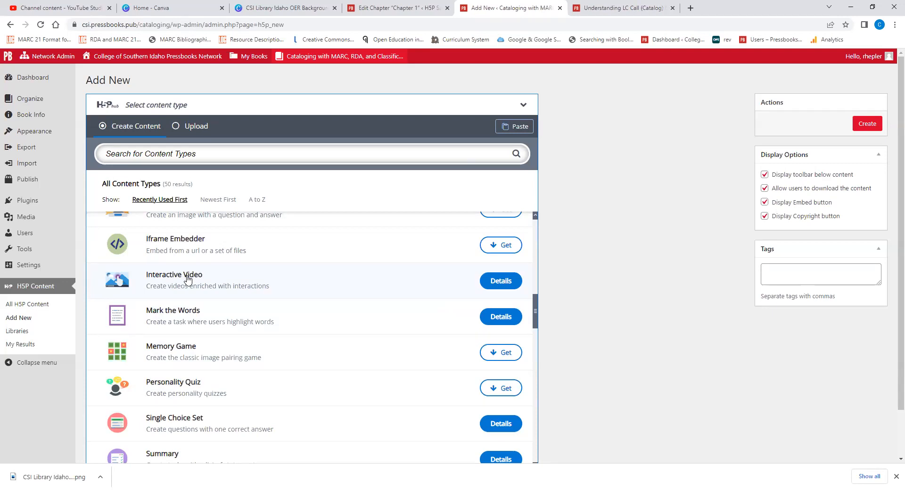
scroll(283, 290, "down", 5)
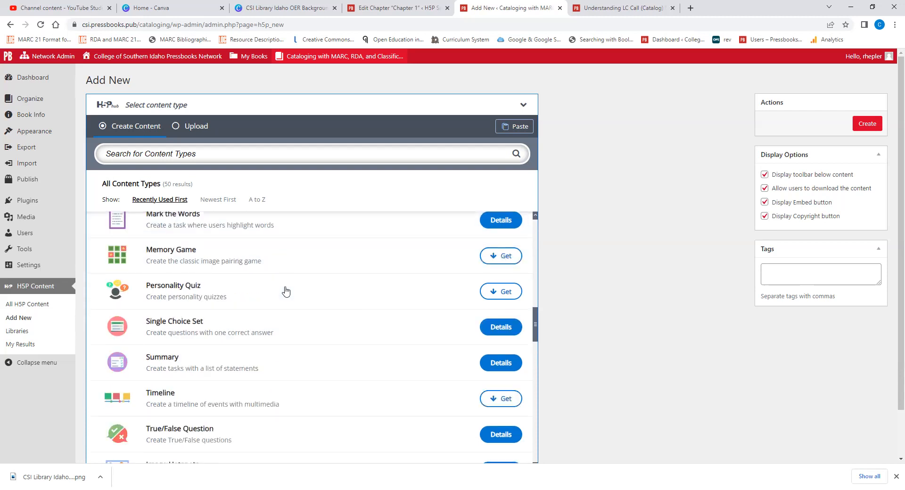
scroll(286, 289, "down", 6)
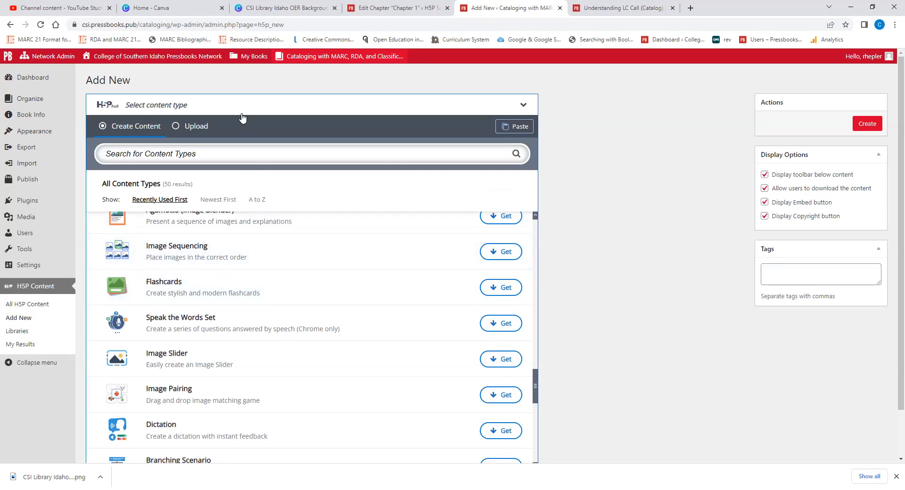
scroll(287, 287, "up", 9)
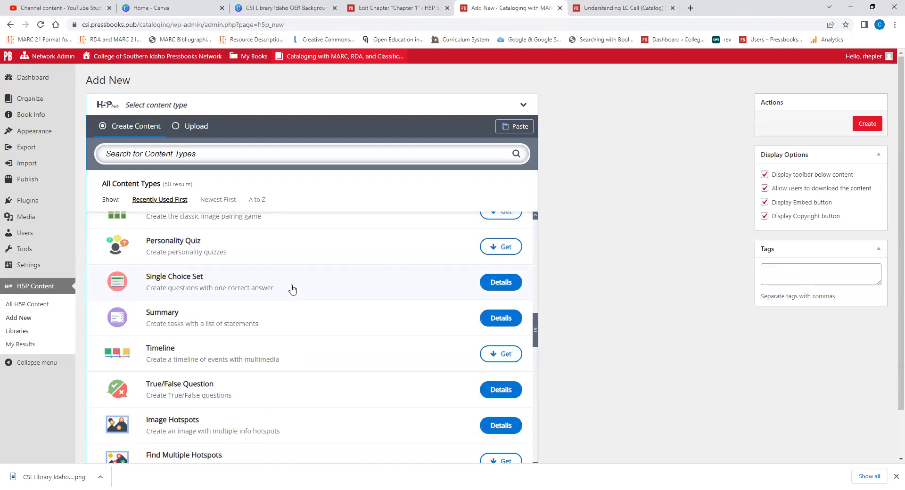
scroll(292, 288, "up", 10)
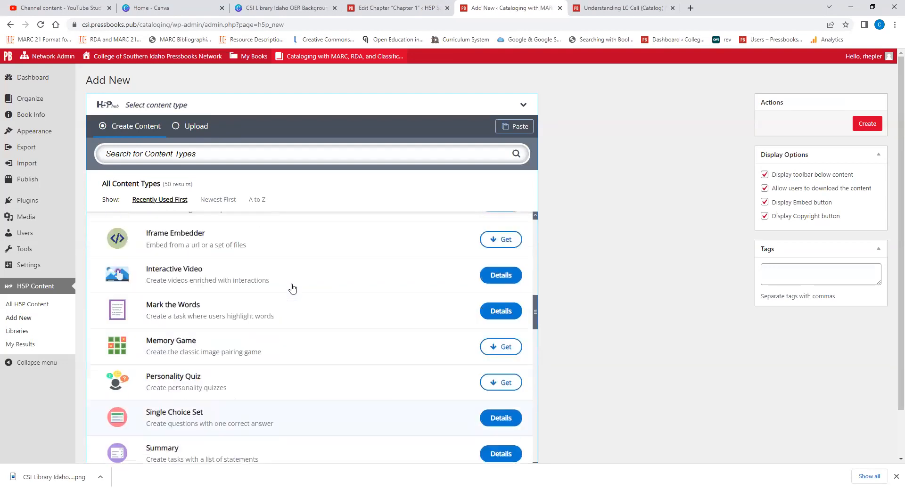
scroll(292, 289, "down", 6)
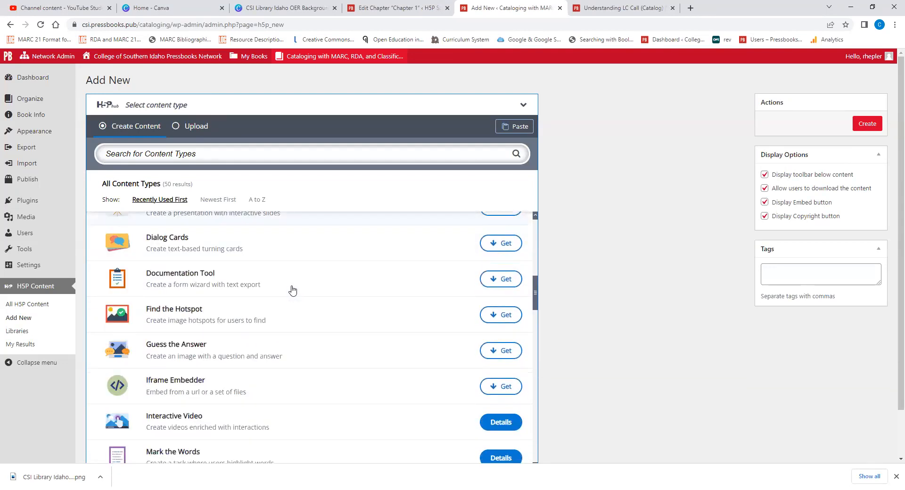
scroll(293, 295, "down", 1)
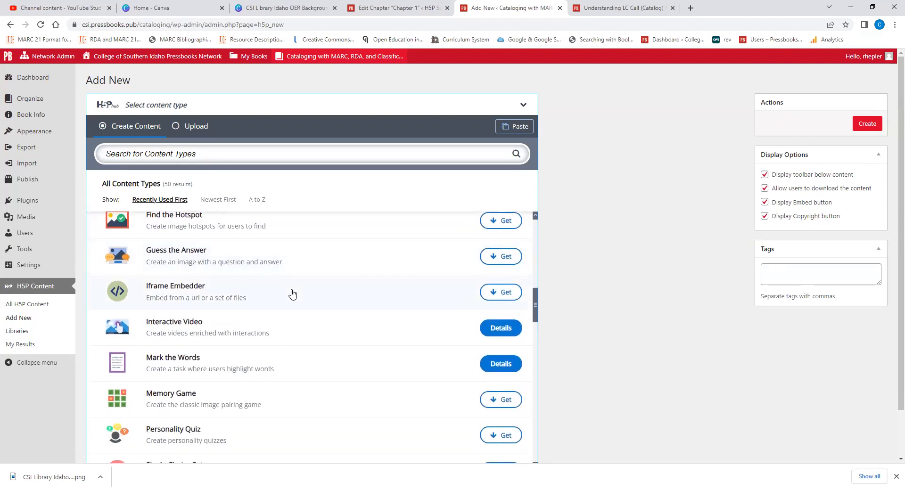